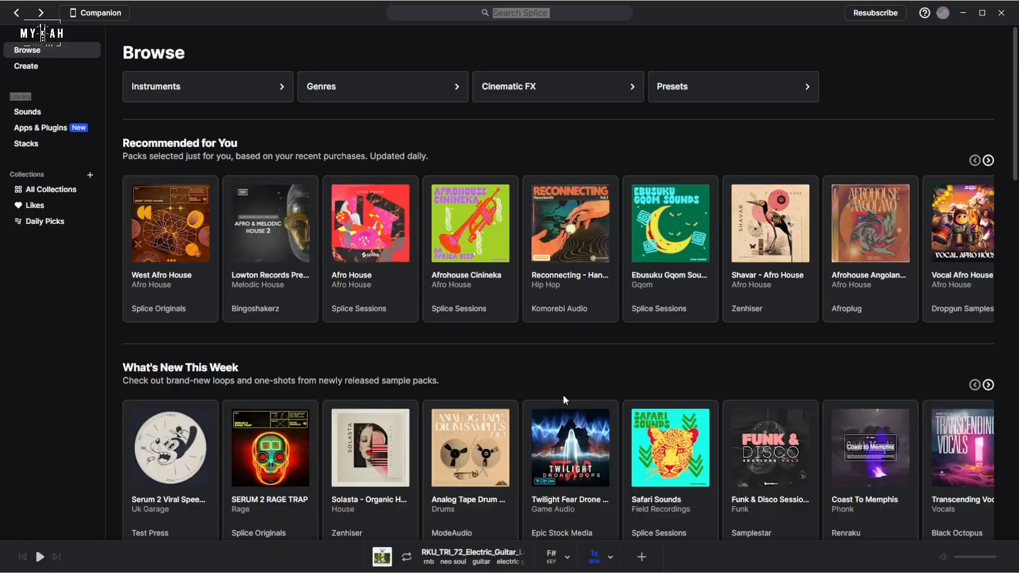
{"action": "scroll", "coordinate": [563, 394], "scroll_direction": "down", "scroll_amount": 5}
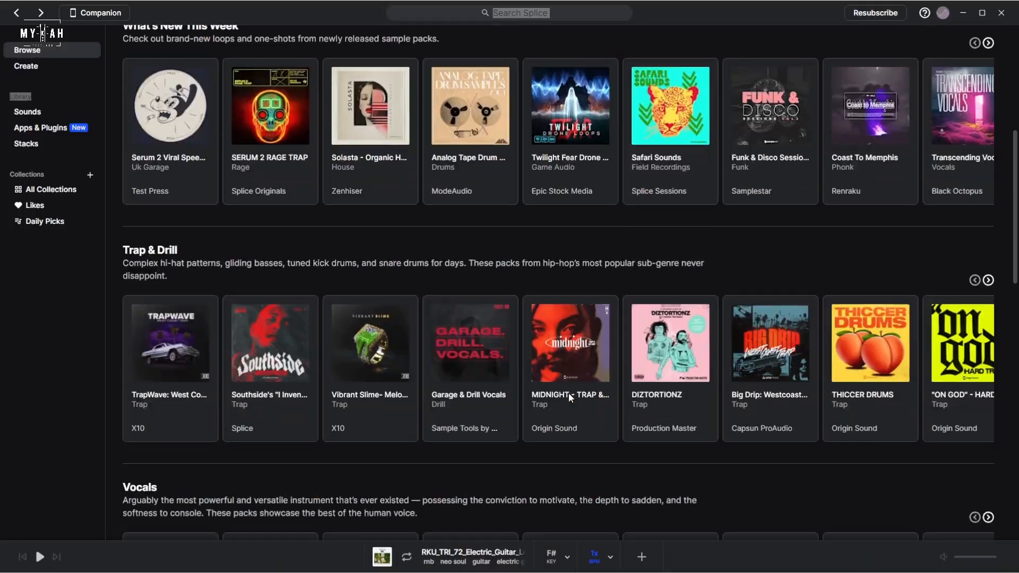
{"action": "scroll", "coordinate": [569, 392], "scroll_direction": "down", "scroll_amount": 5}
{"action": "scroll", "coordinate": [568, 393], "scroll_direction": "up", "scroll_amount": 8}
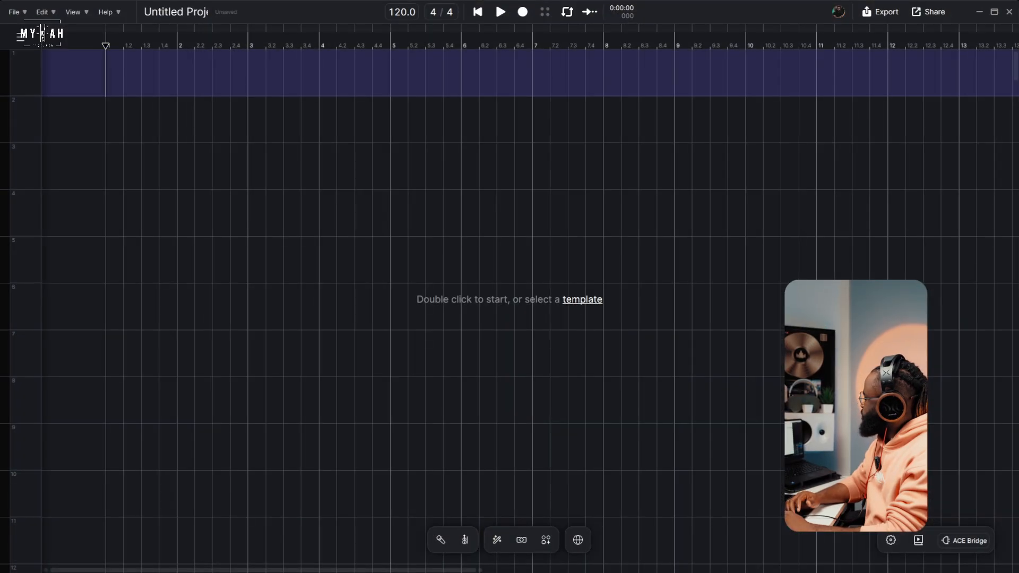
Switch to ACE Studio, place the END_2025 loop at bar 1 of the first track and audition it briefly.
{"action": "left_click_drag", "start_coordinate": [190, 63], "coordinate": [96, 56]}
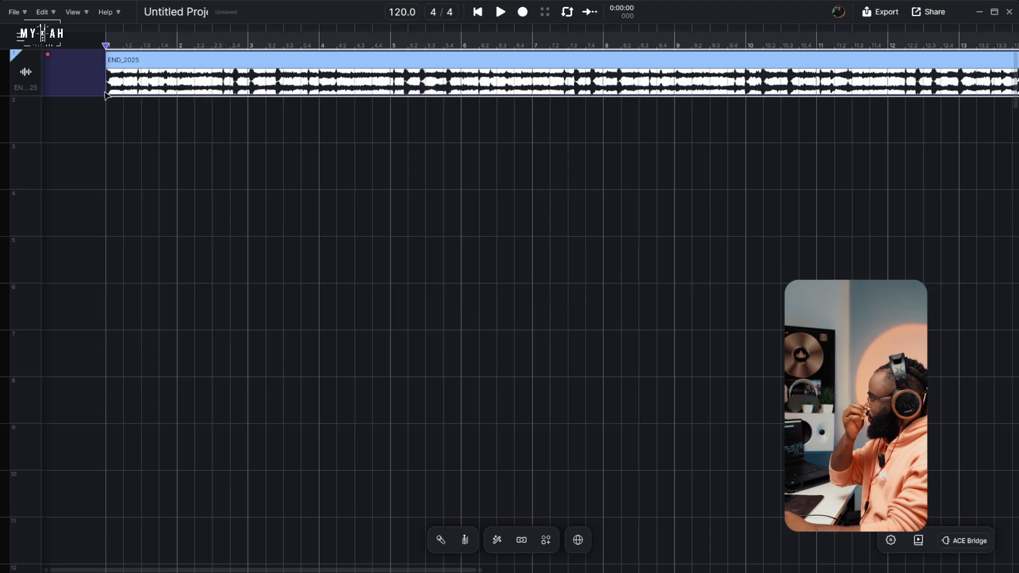
{"action": "left_click", "coordinate": [501, 12]}
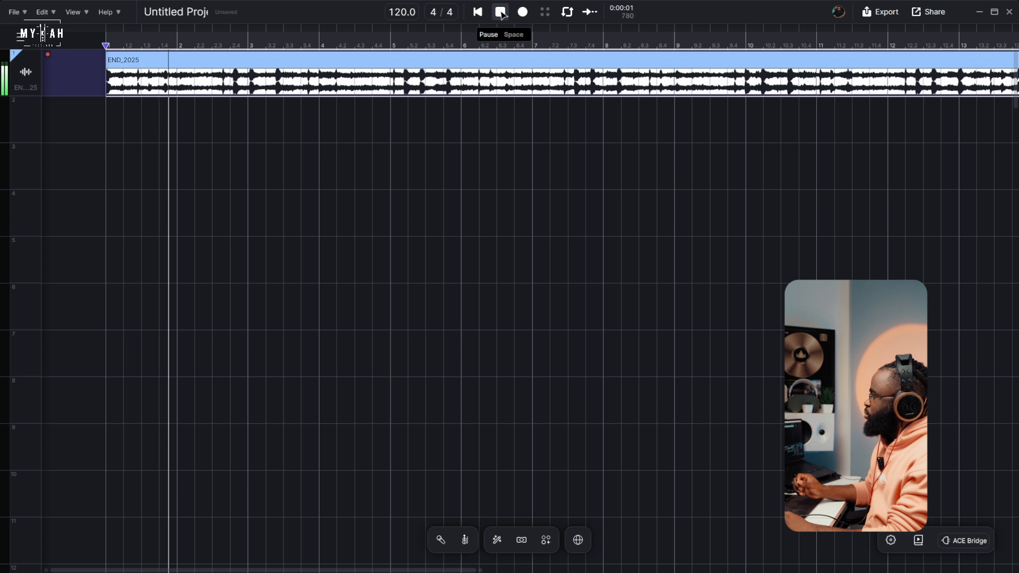
{"action": "left_click", "coordinate": [501, 12]}
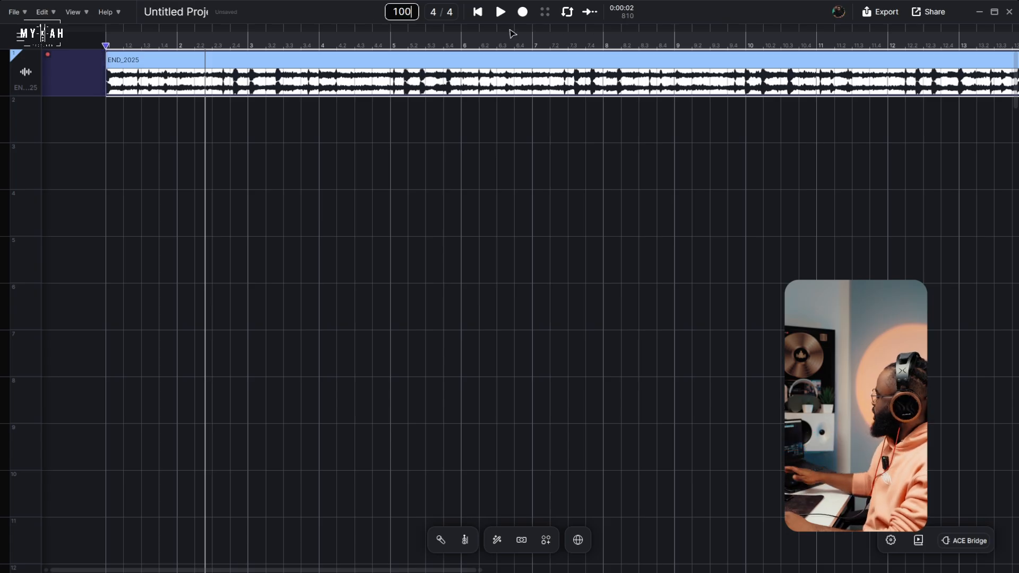
Set the project tempo to 100 BPM and show the track mixer controls.
{"action": "key", "text": "Return"}
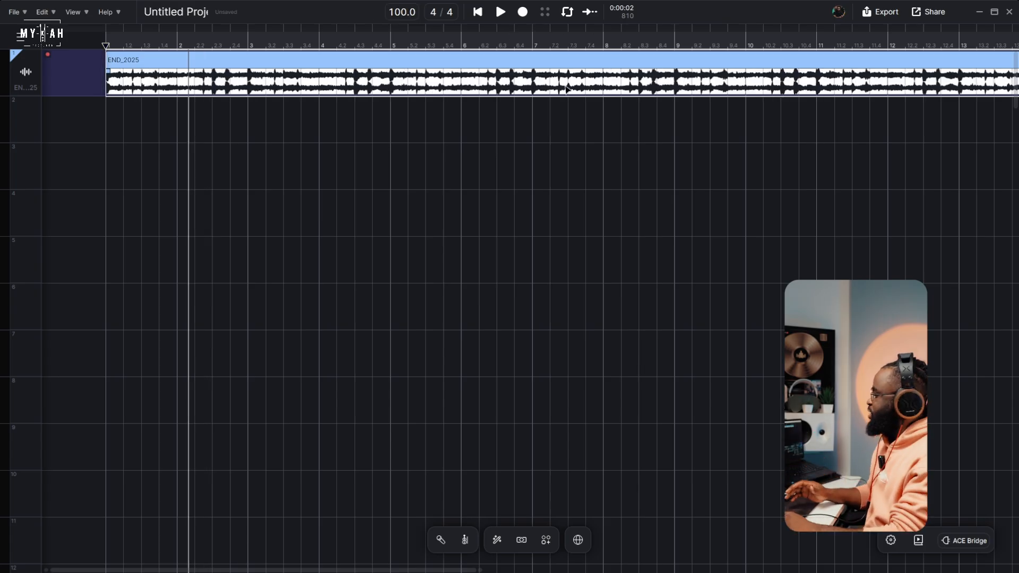
{"action": "scroll", "coordinate": [503, 529], "scroll_direction": "down", "scroll_amount": 5}
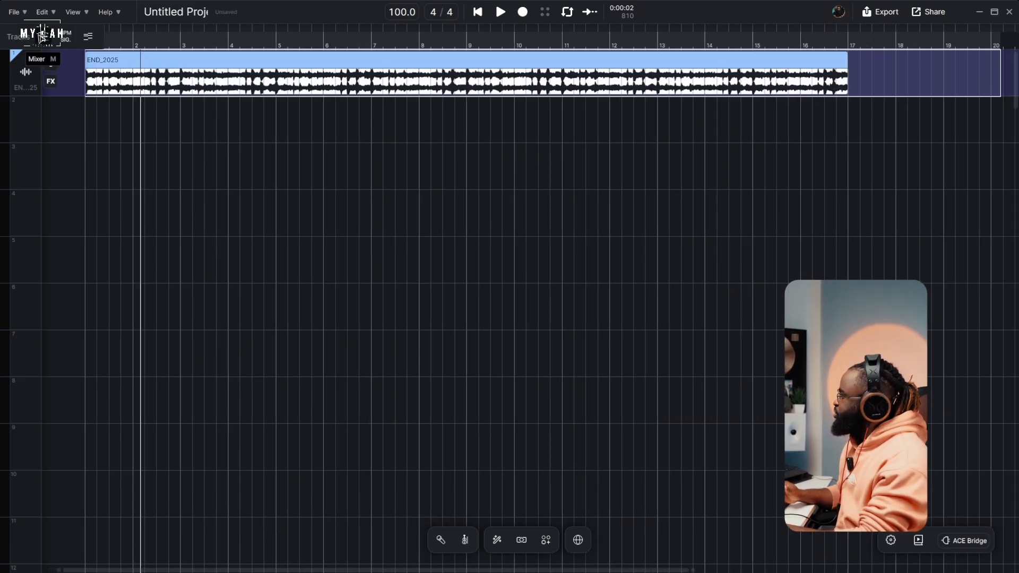
{"action": "left_click", "coordinate": [42, 36]}
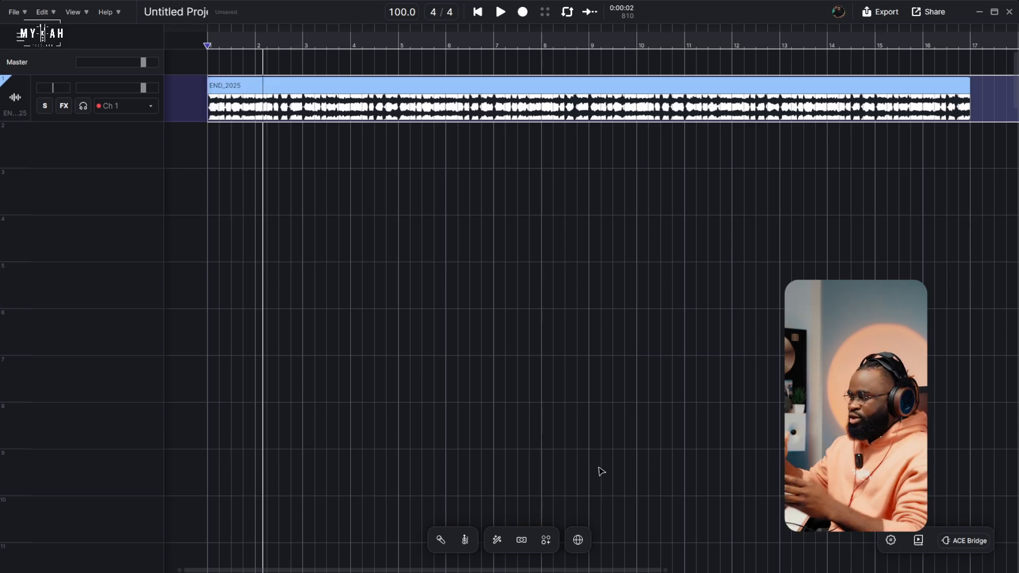
{"action": "left_click", "coordinate": [183, 157]}
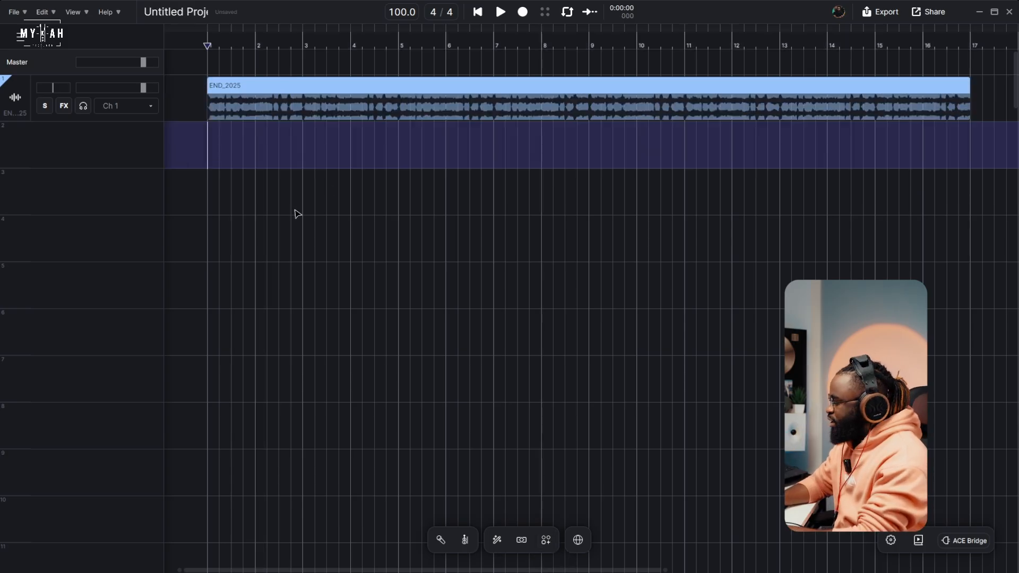
{"action": "left_click", "coordinate": [546, 540]}
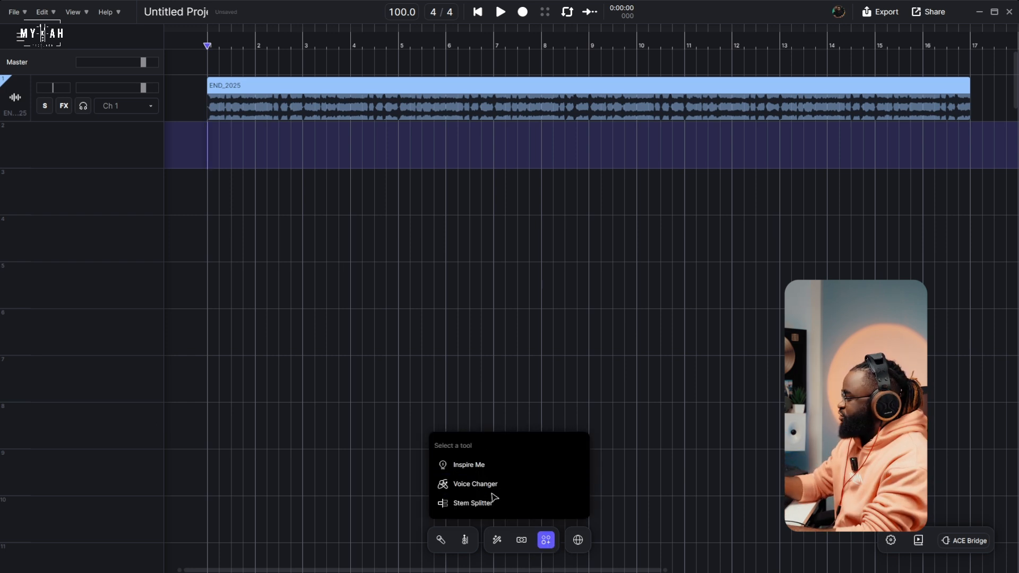
{"action": "right_click", "coordinate": [190, 135]}
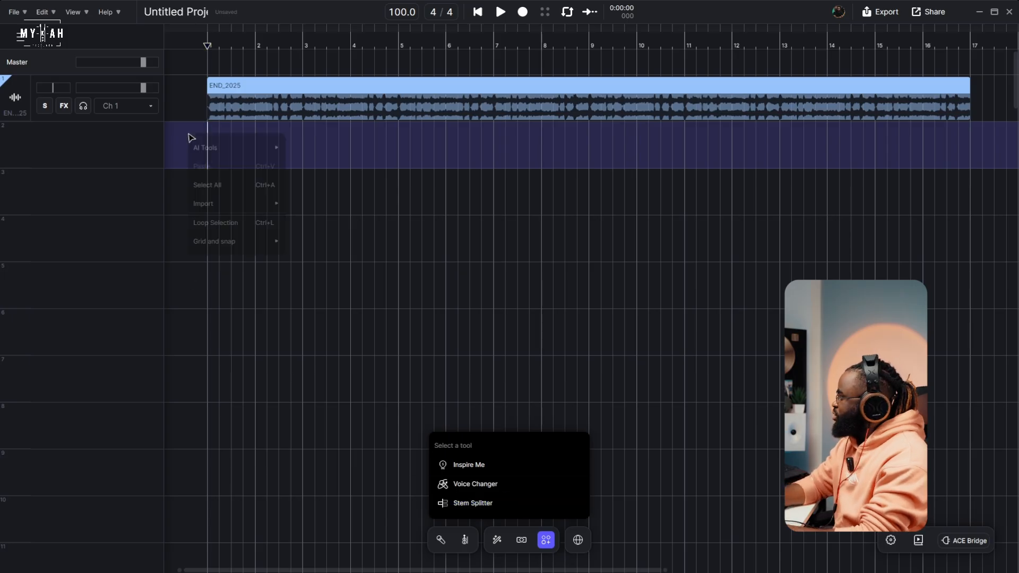
{"action": "key", "text": "Escape"}
Select the range from bar 1 to bar 9 on the empty second track and open the Add a Layer AI tool for it.
{"action": "left_click_drag", "start_coordinate": [216, 154], "coordinate": [590, 149]}
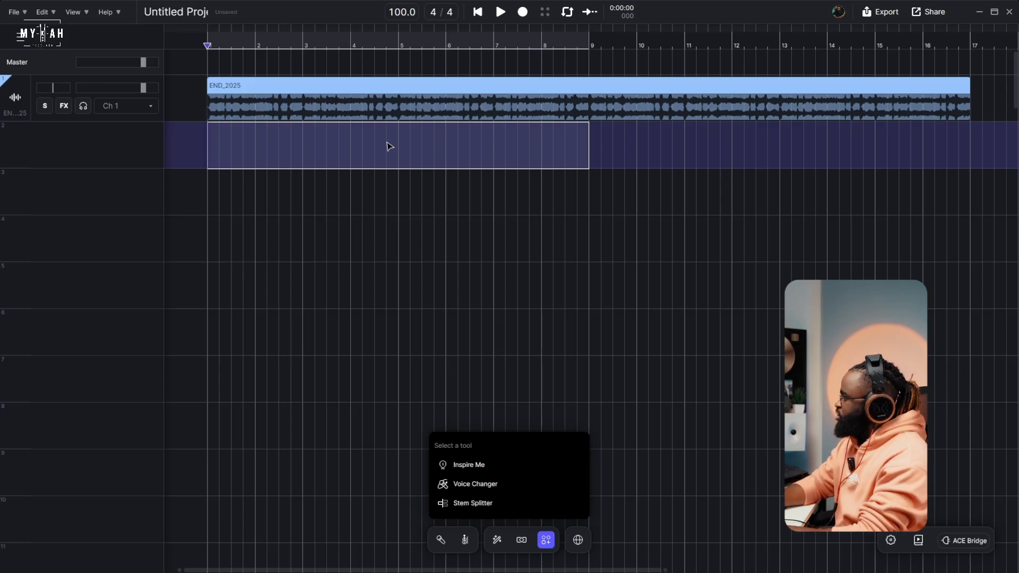
{"action": "right_click", "coordinate": [185, 148]}
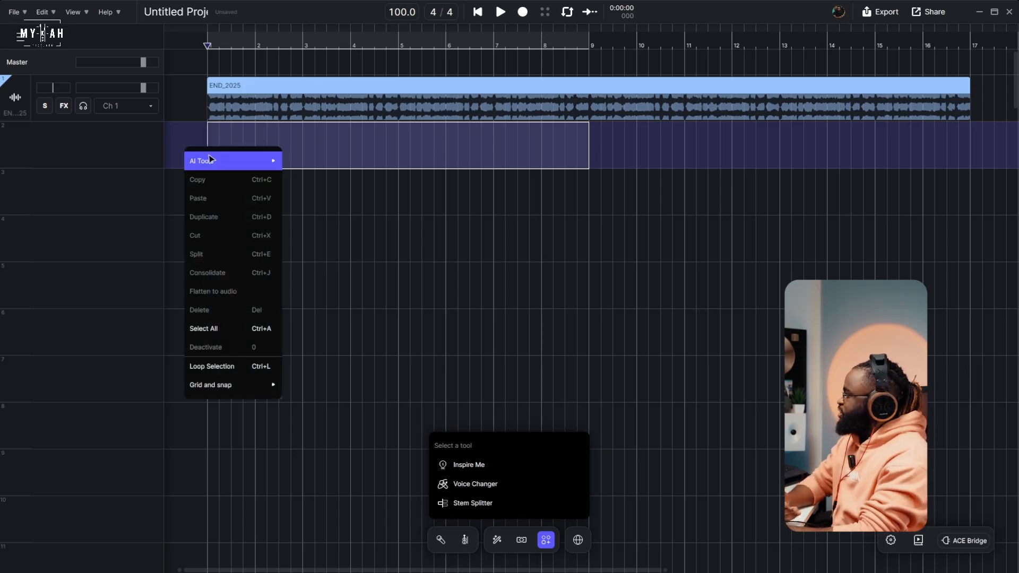
{"action": "mouse_move", "coordinate": [231, 162]}
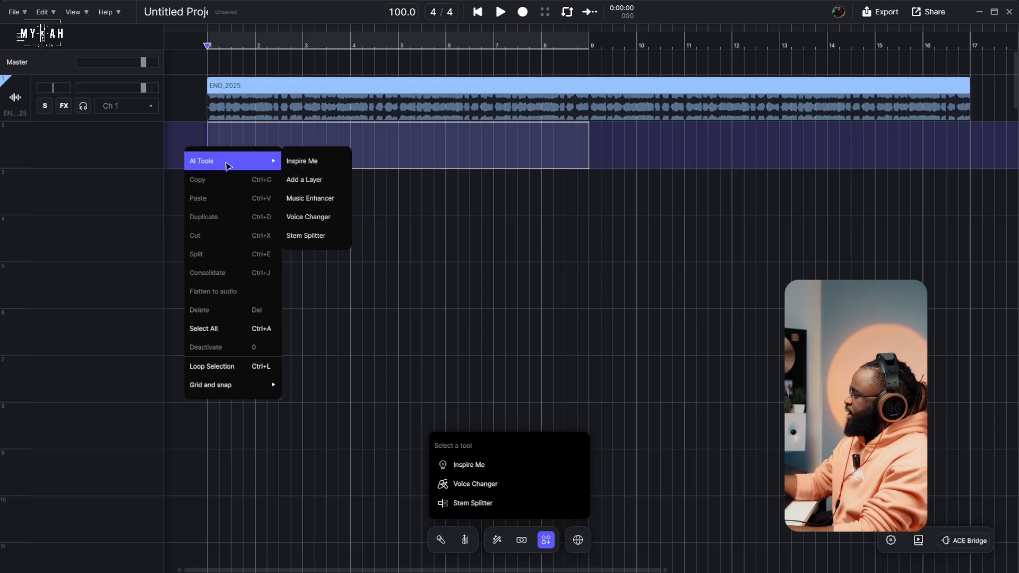
{"action": "left_click", "coordinate": [317, 183]}
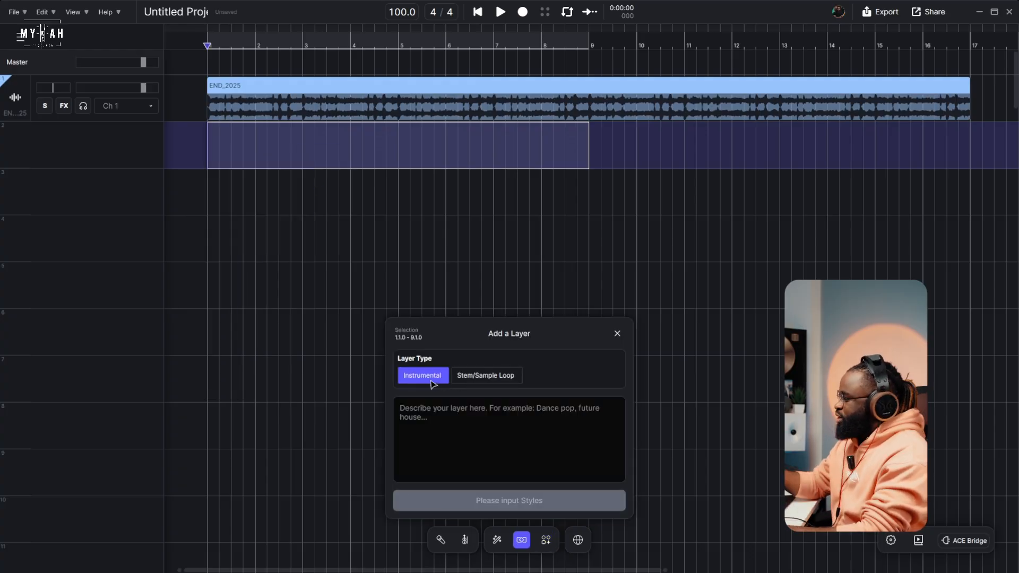
Generate a Stem/Sample Loop layer with the Brass instrument from the prompt "Simple trumpet solo".
{"action": "left_click", "coordinate": [501, 375]}
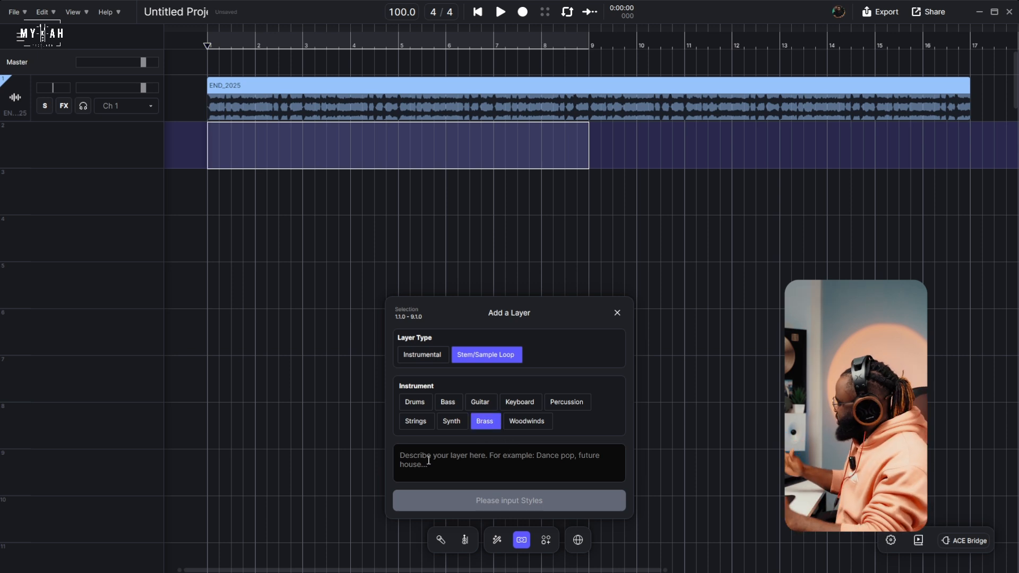
{"action": "type", "text": "Simple trumpet solo"}
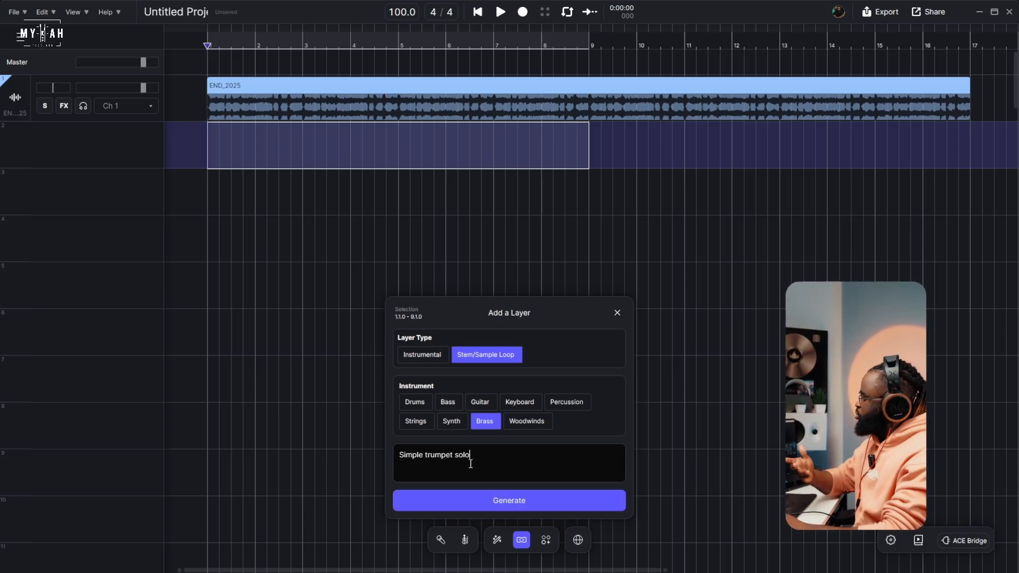
{"action": "left_click", "coordinate": [585, 499]}
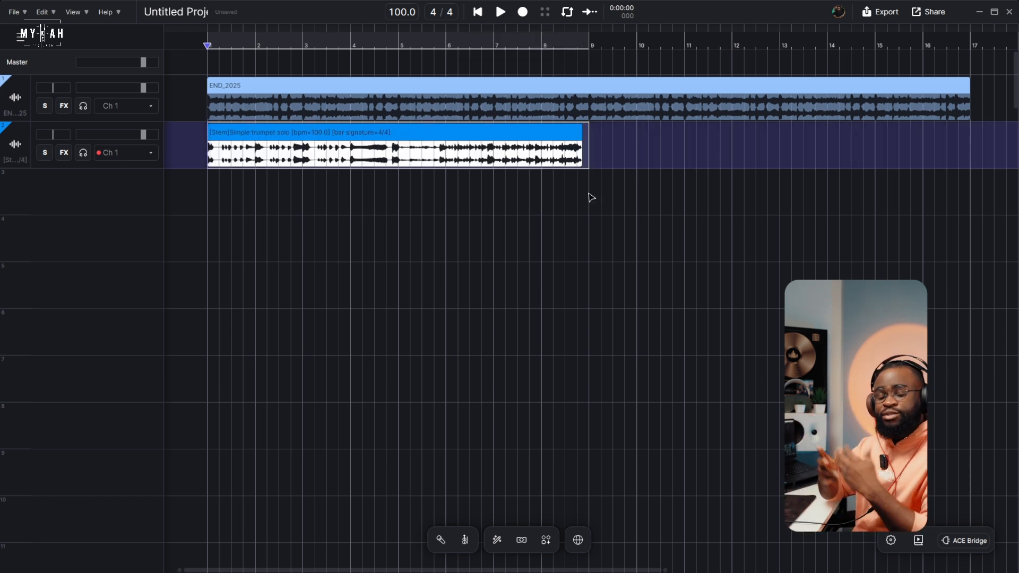
Audition the trumpet layer with the END_2025 loop, trim its clip to end at bar 5 and lower its track volume.
{"action": "key", "text": "space"}
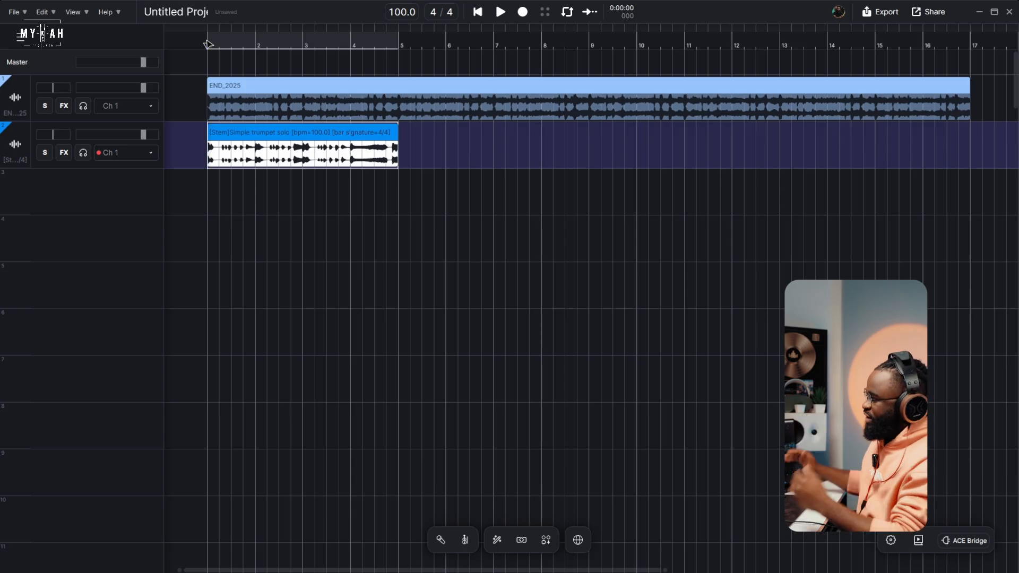
{"action": "key", "text": "space"}
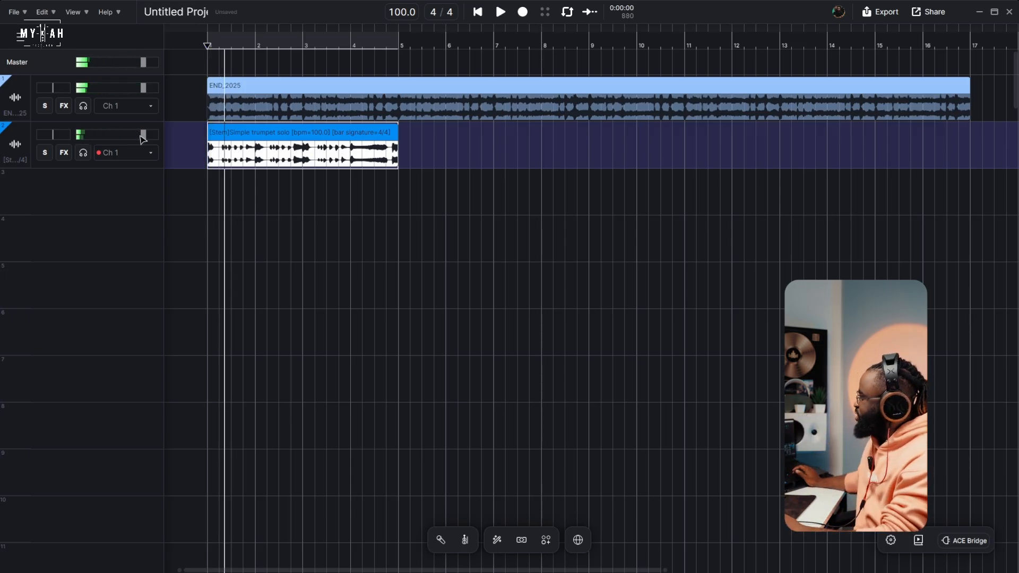
{"action": "left_click_drag", "start_coordinate": [143, 136], "coordinate": [126, 139]}
Enable Basic Effects on the trumpet track and add a Hall reverb with Dry/Wet at 31% while listening.
{"action": "left_click", "coordinate": [64, 152]}
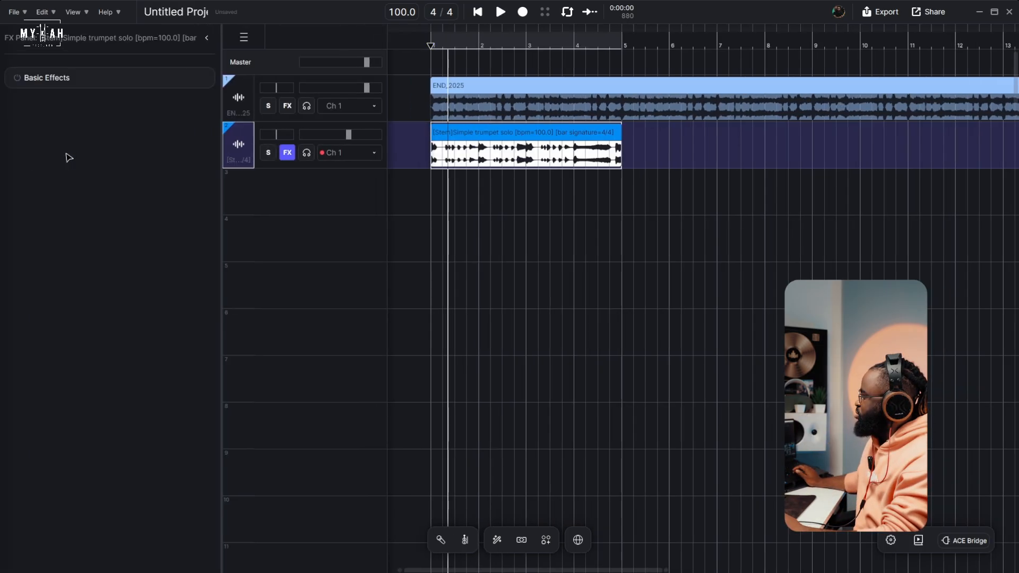
{"action": "left_click", "coordinate": [52, 79]}
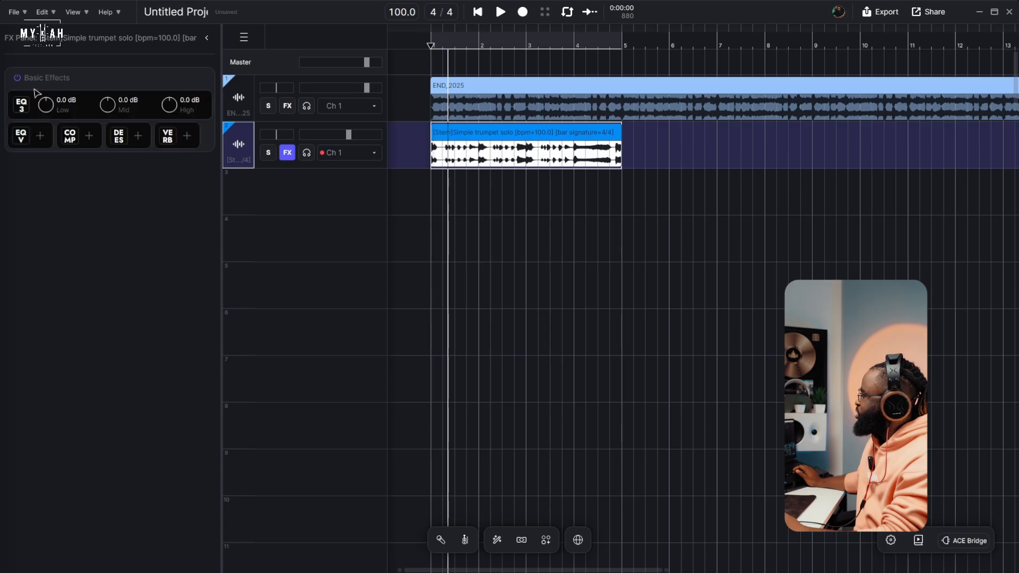
{"action": "left_click", "coordinate": [186, 136]}
{"action": "key", "text": "space"}
{"action": "left_click_drag", "start_coordinate": [170, 146], "coordinate": [171, 114]}
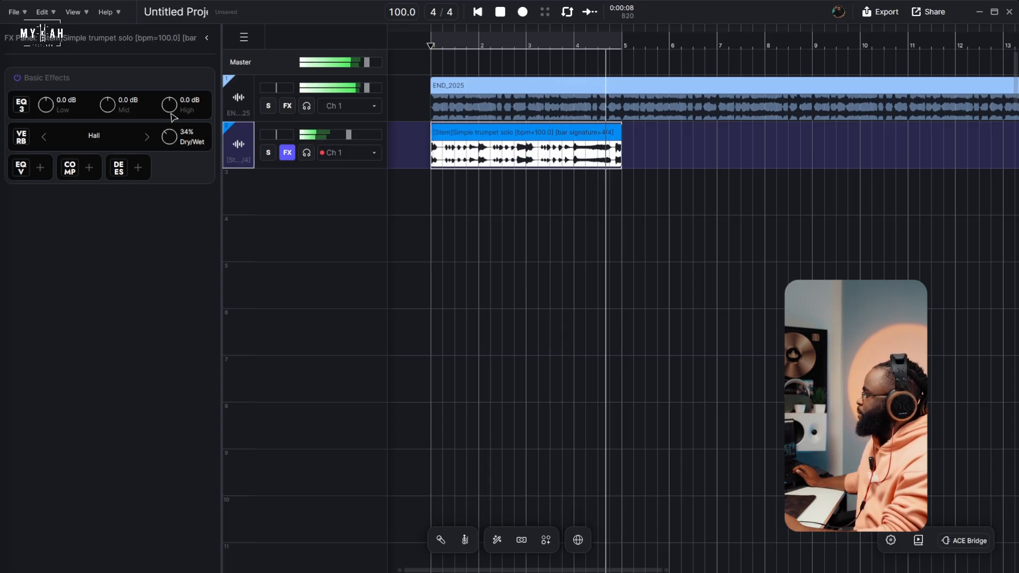
{"action": "left_click_drag", "start_coordinate": [171, 113], "coordinate": [171, 117]}
{"action": "key", "text": "space"}
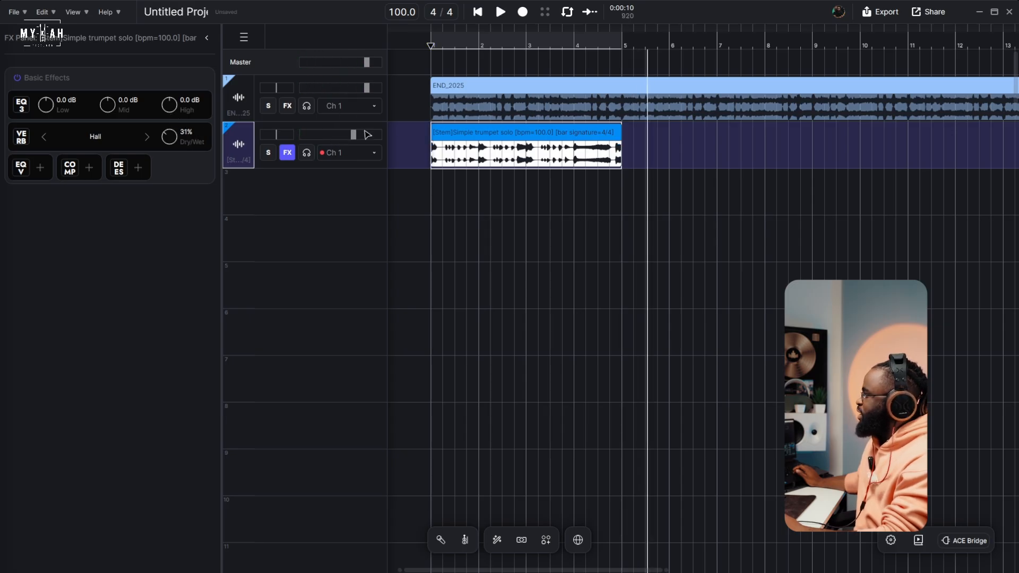
Play the trumpet layer and END_2025 loop together from the start to check the reverb and level balance.
{"action": "key", "text": "space"}
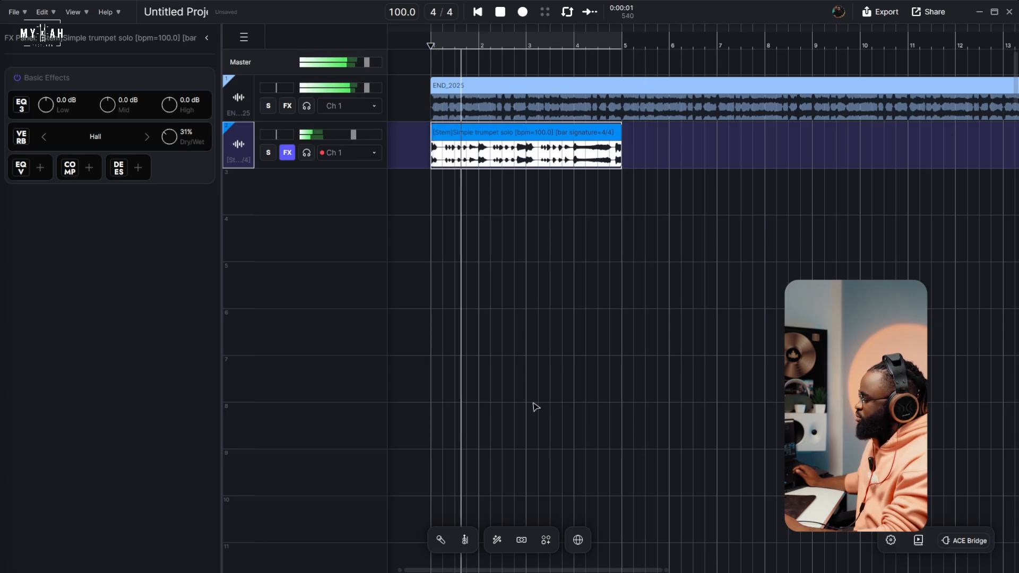
{"action": "left_click_drag", "start_coordinate": [667, 569], "coordinate": [802, 570]}
{"action": "key", "text": "space"}
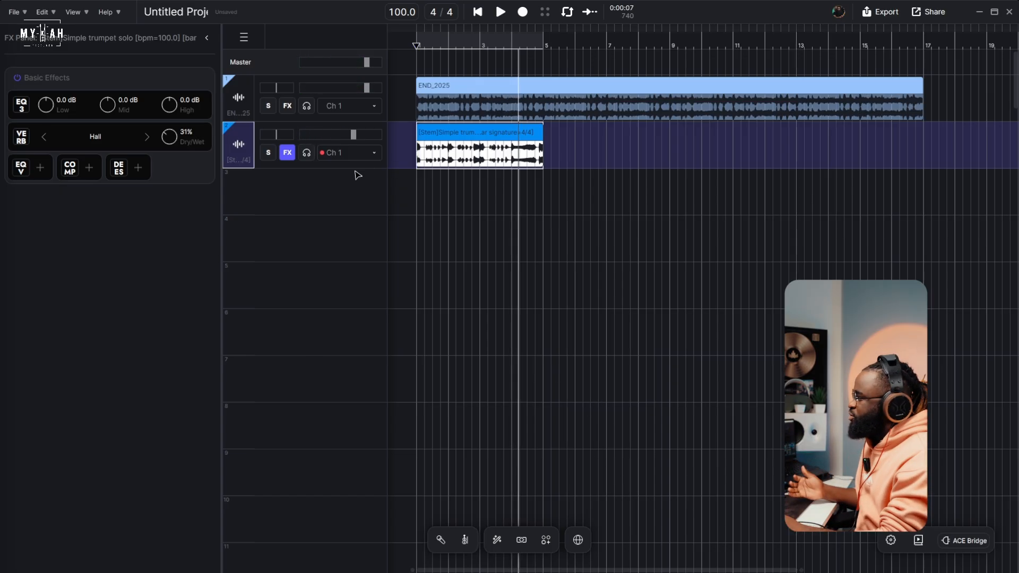
Add an empty audio track below the trumpet layer and select the range from bar 5 to bar 9 on it.
{"action": "double_click", "coordinate": [351, 192]}
{"action": "left_click_drag", "start_coordinate": [543, 205], "coordinate": [670, 199]}
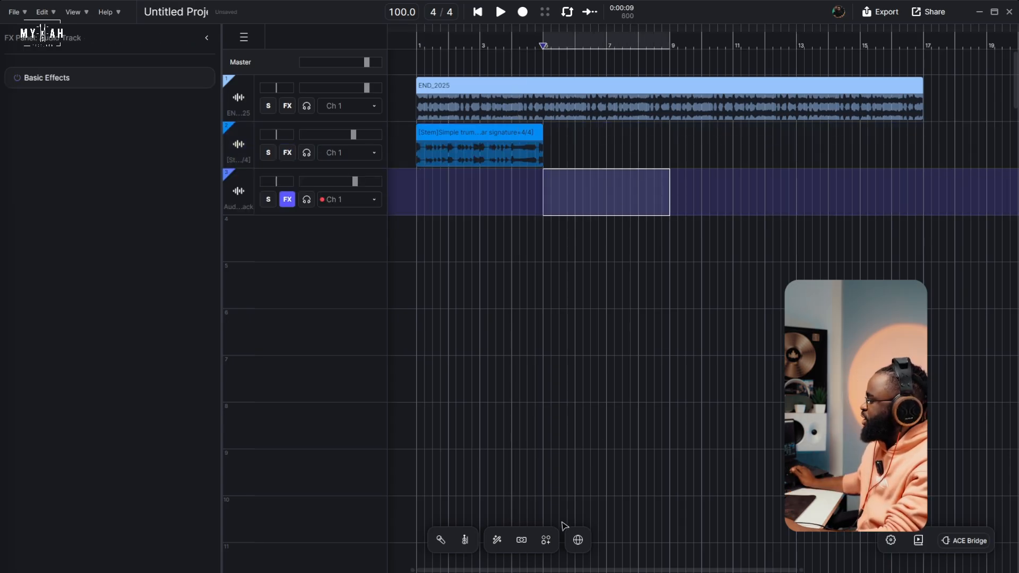
{"action": "left_click", "coordinate": [546, 540]}
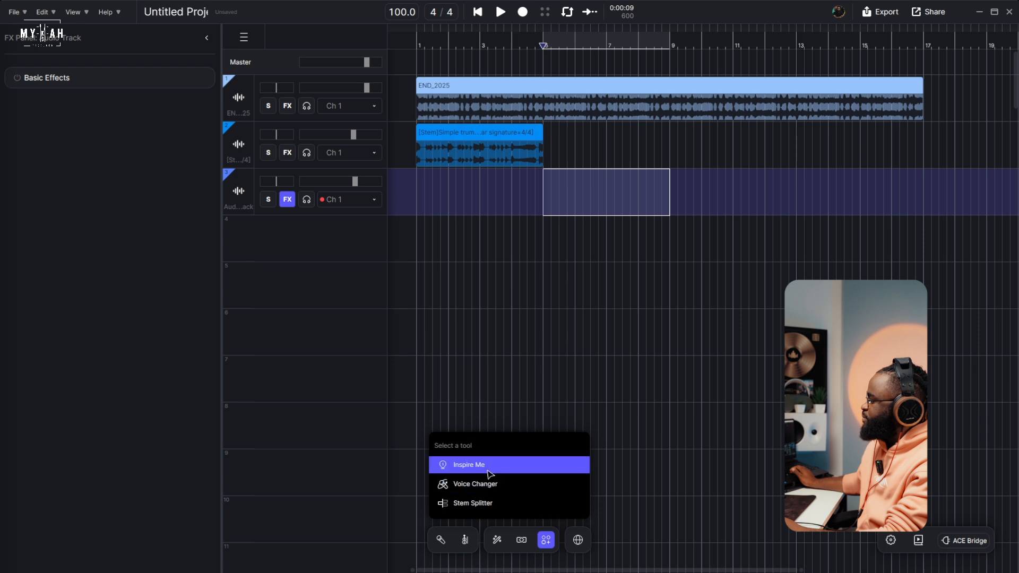
{"action": "right_click", "coordinate": [561, 193]}
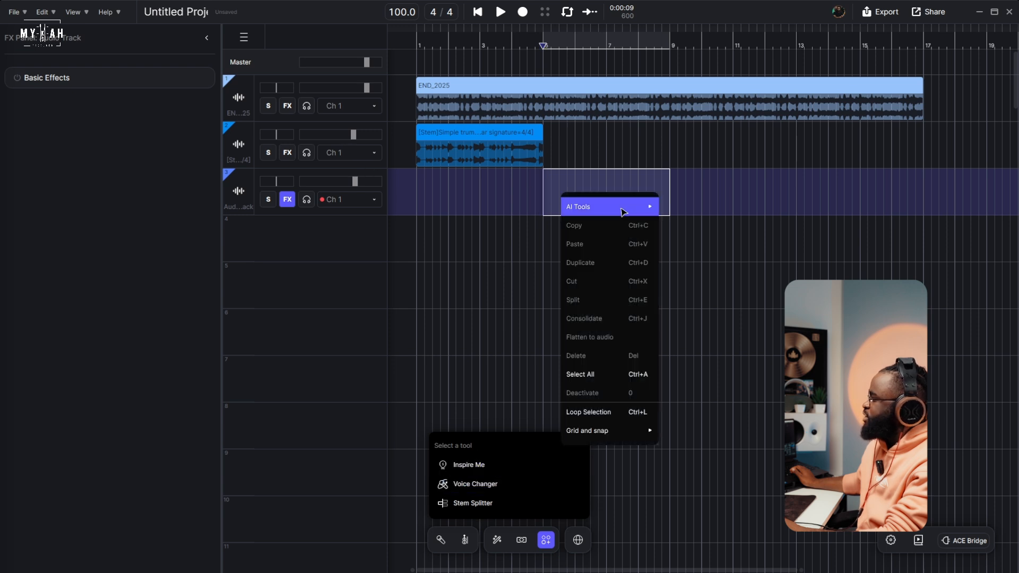
{"action": "mouse_move", "coordinate": [622, 212]}
{"action": "left_click", "coordinate": [707, 227]}
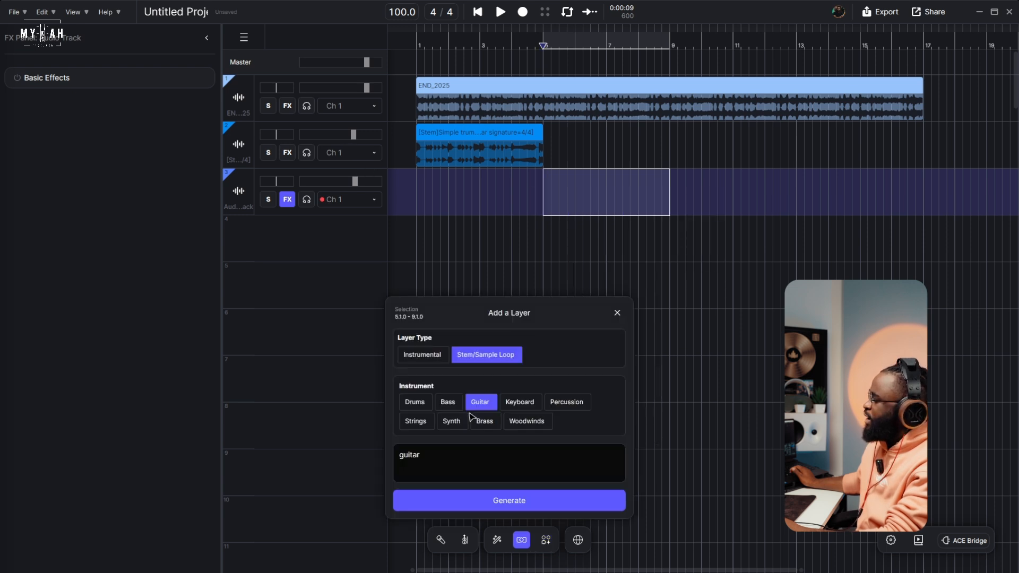
{"action": "left_click", "coordinate": [567, 403]}
{"action": "left_click", "coordinate": [523, 421]}
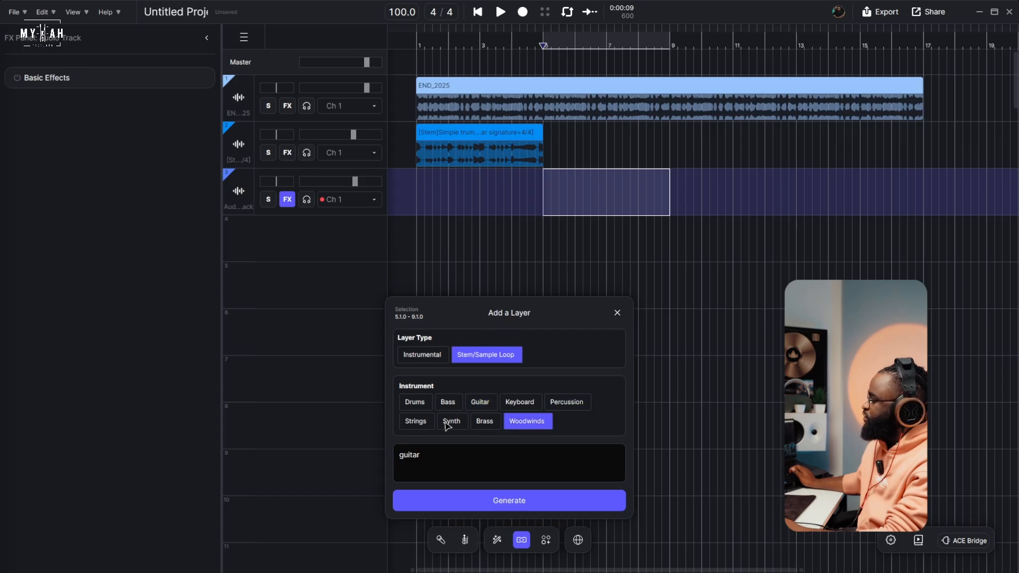
{"action": "left_click", "coordinate": [447, 423]}
{"action": "left_click", "coordinate": [564, 402]}
{"action": "left_click", "coordinate": [521, 423]}
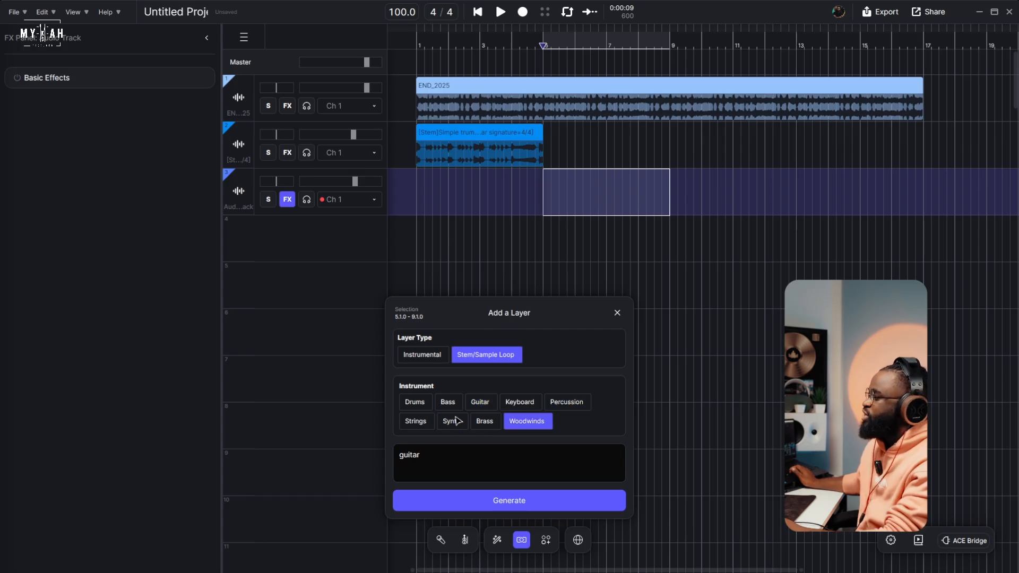
{"action": "left_click_drag", "start_coordinate": [671, 154], "coordinate": [800, 155]}
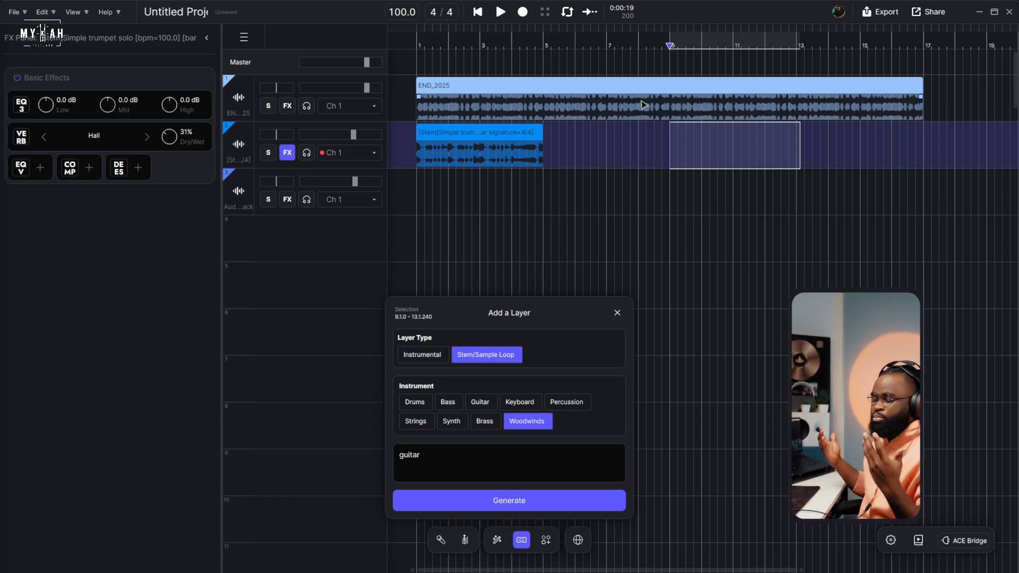
Play the arrangement from bar 1 and dismiss the Add a Layer dialog without generating anything.
{"action": "left_click", "coordinate": [416, 45]}
{"action": "key", "text": "space"}
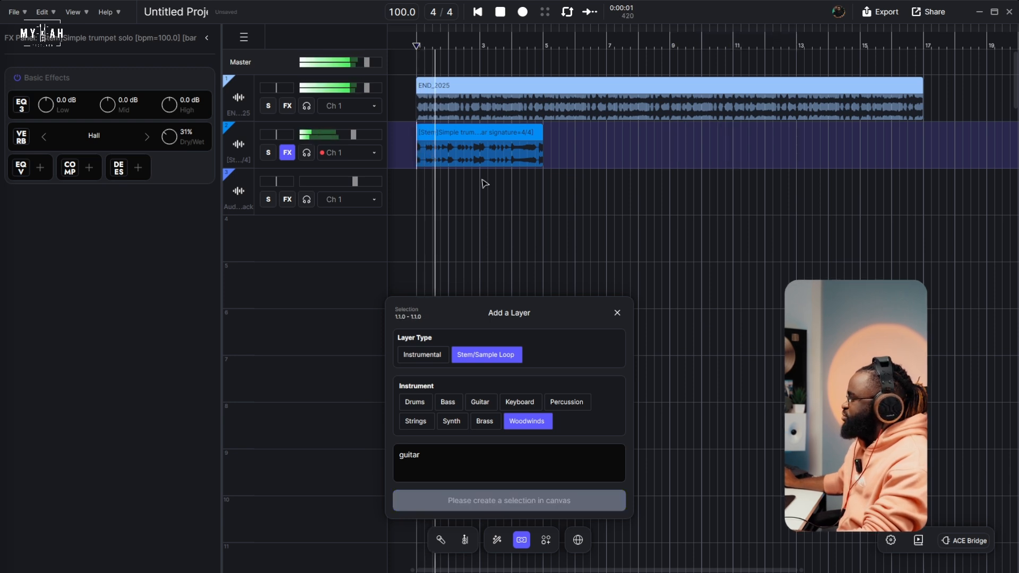
{"action": "left_click", "coordinate": [617, 313]}
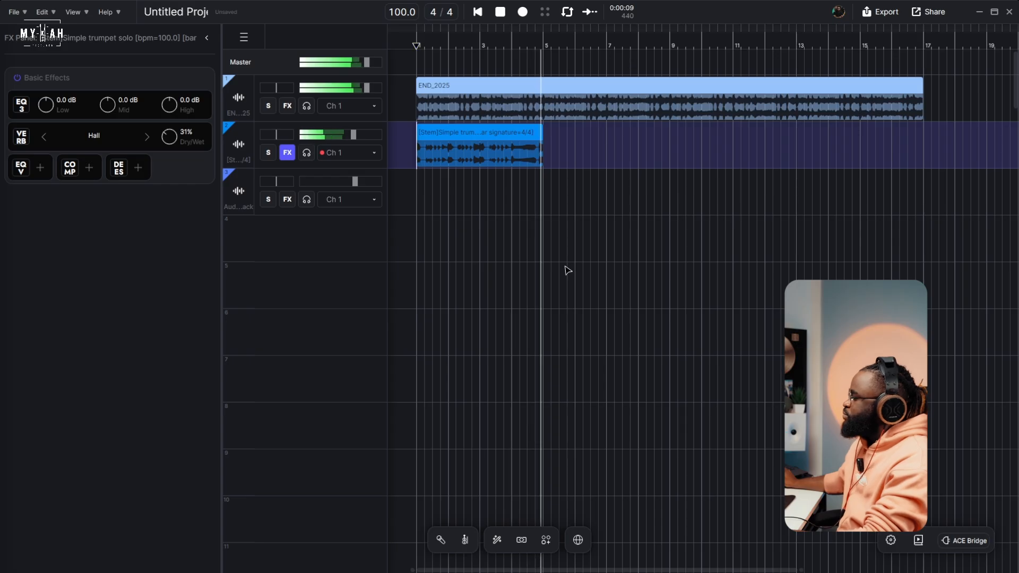
Stop playback and close the trumpet track's effects panel, keeping the mixer controls shown beside the tracks.
{"action": "key", "text": "space"}
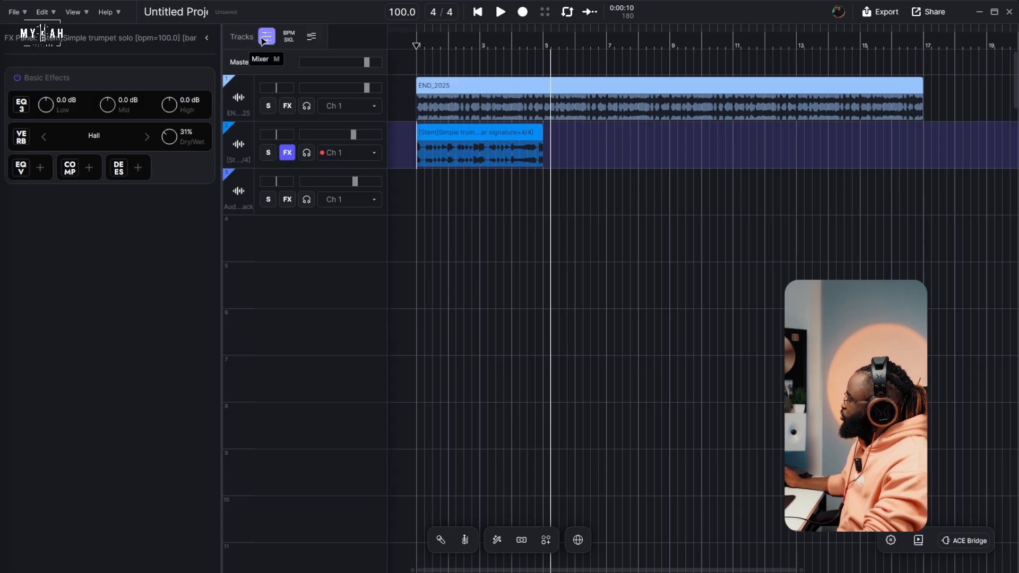
{"action": "left_click", "coordinate": [265, 38]}
{"action": "left_click", "coordinate": [267, 39]}
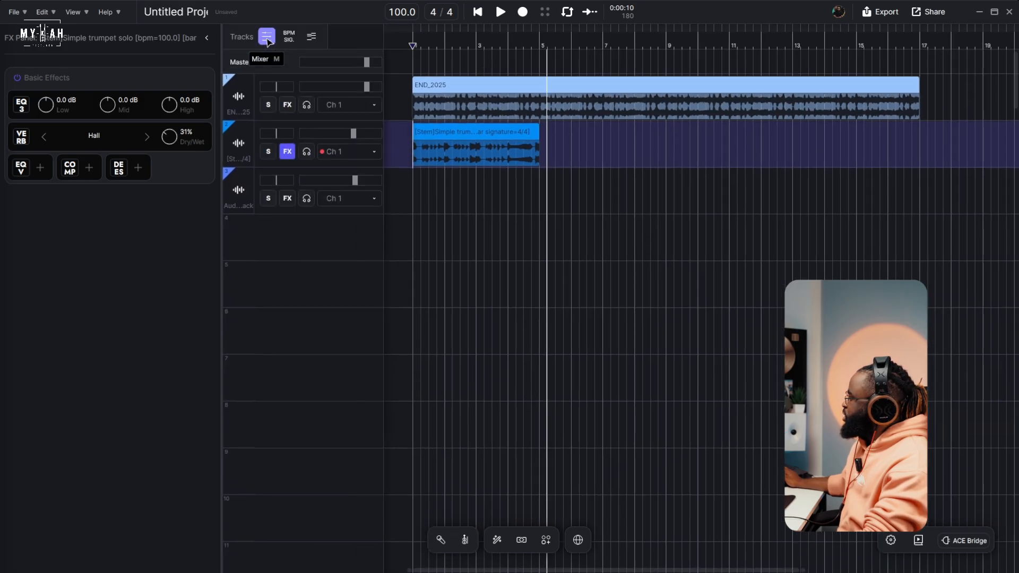
{"action": "left_click", "coordinate": [287, 152]}
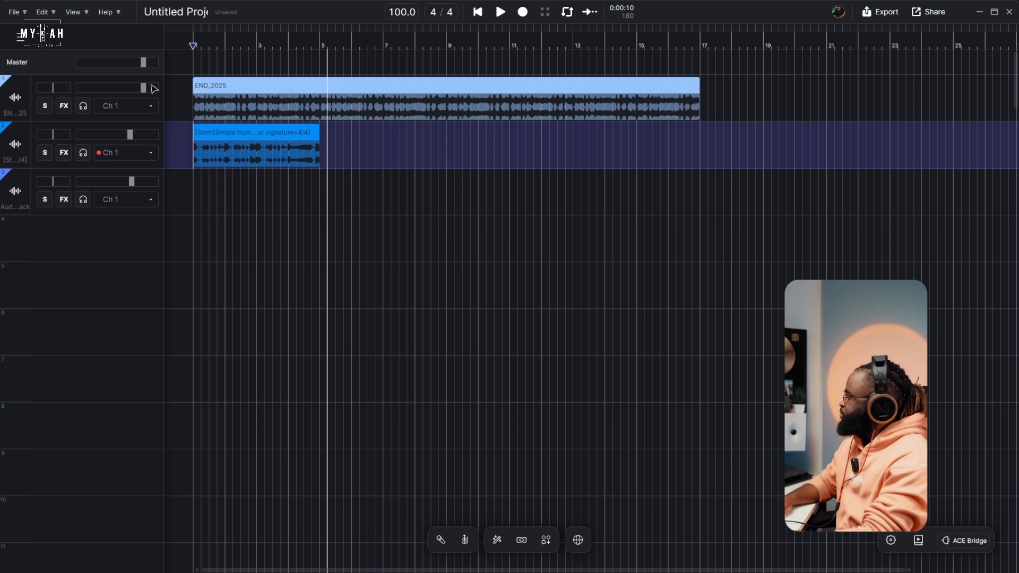
Create a new enhancement in the Music Enhancer with the whole song, from bar 1 to bar 17, as the source selection.
{"action": "left_click", "coordinate": [546, 539]}
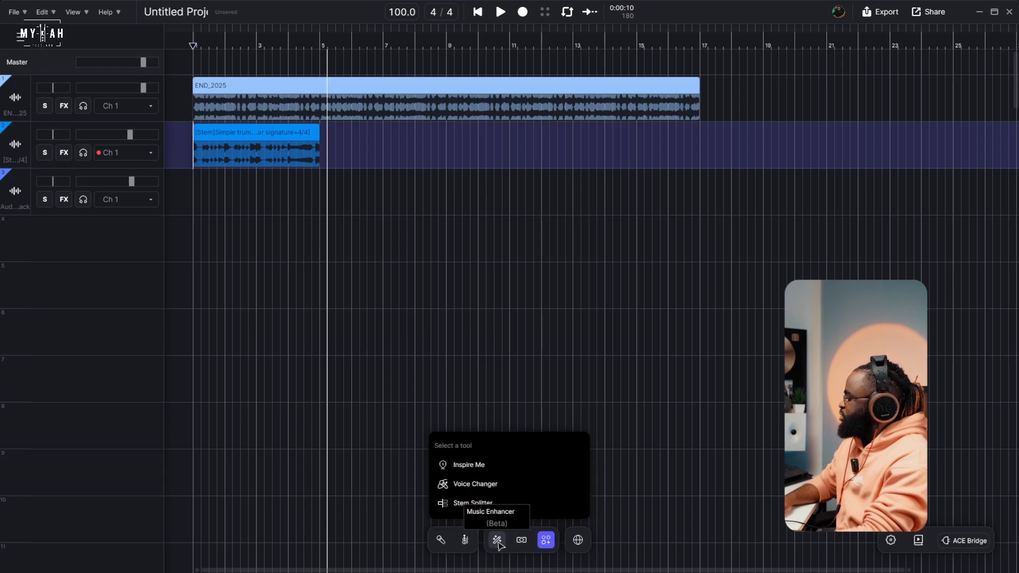
{"action": "left_click", "coordinate": [506, 520]}
{"action": "left_click", "coordinate": [496, 540]}
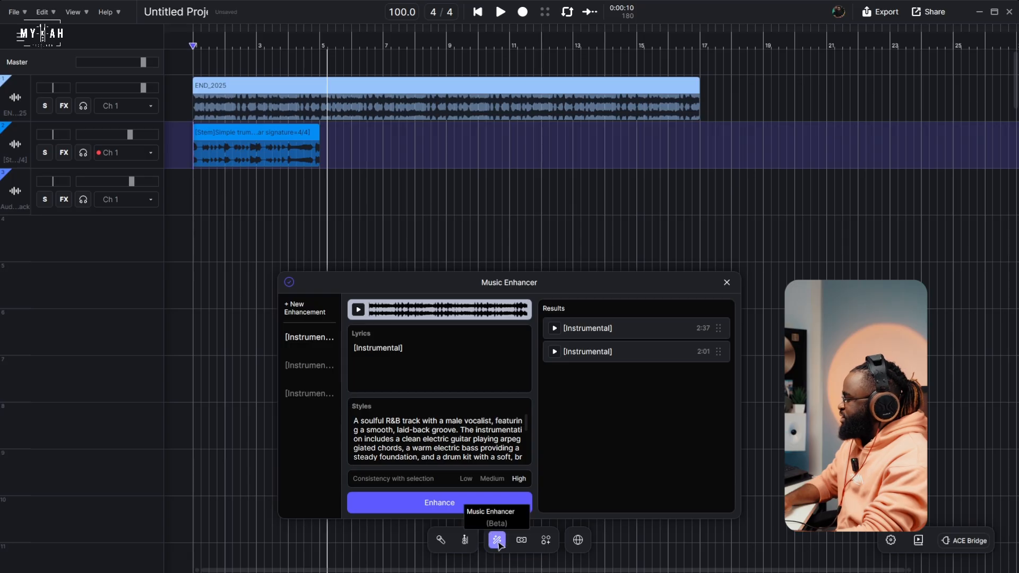
{"action": "left_click", "coordinate": [305, 311]}
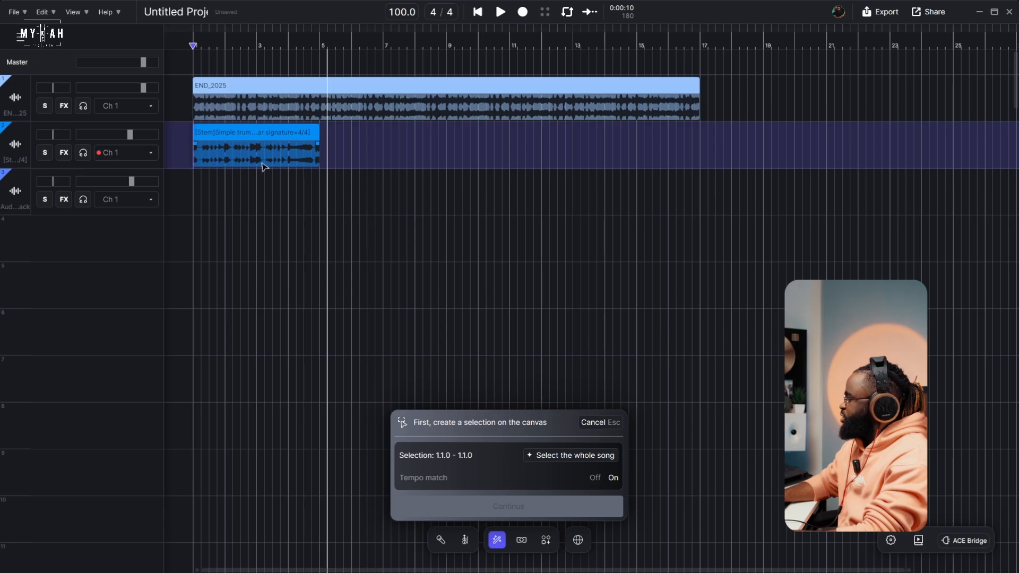
{"action": "left_click", "coordinate": [575, 456]}
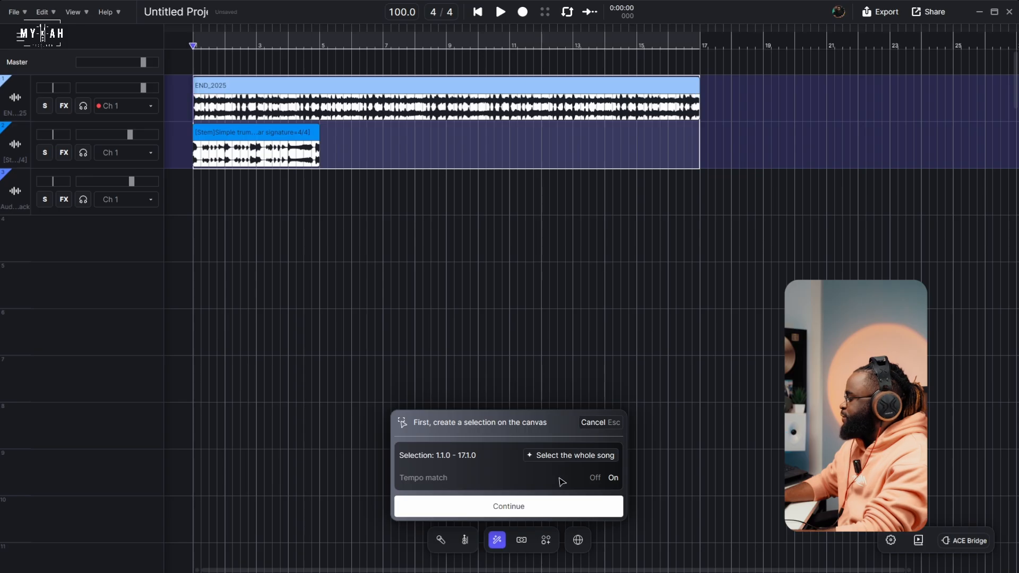
{"action": "left_click", "coordinate": [516, 508]}
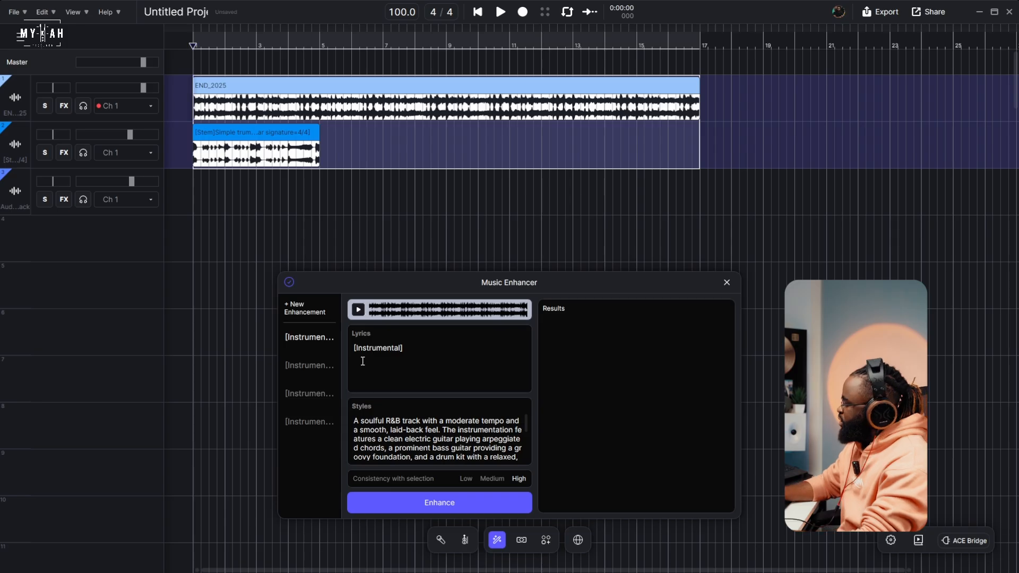
Review the Styles description of the new instrumental enhancement and run Enhance with High consistency.
{"action": "scroll", "coordinate": [379, 429], "scroll_direction": "down", "scroll_amount": 5}
{"action": "scroll", "coordinate": [419, 437], "scroll_direction": "up", "scroll_amount": 5}
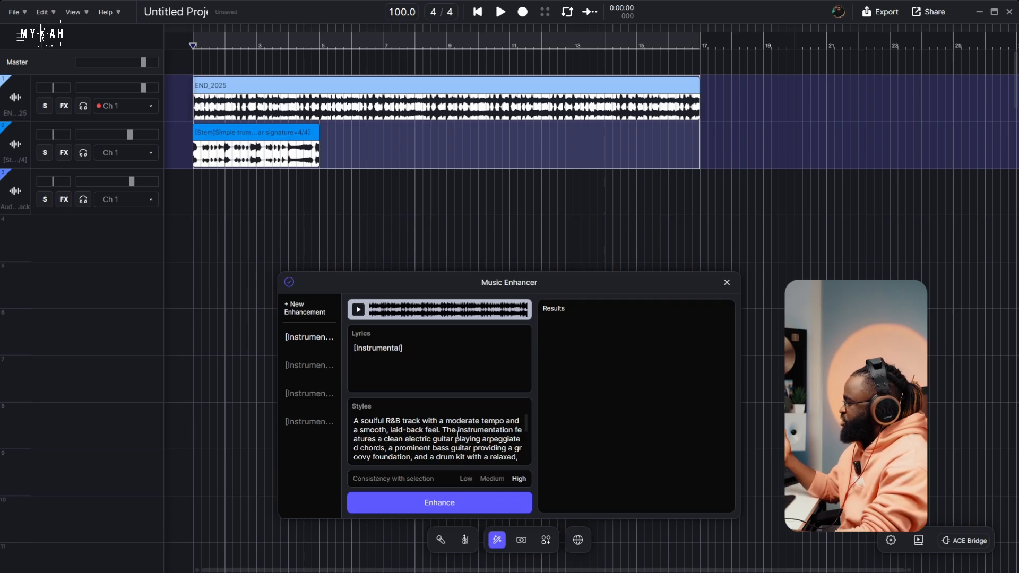
{"action": "left_click", "coordinate": [460, 505]}
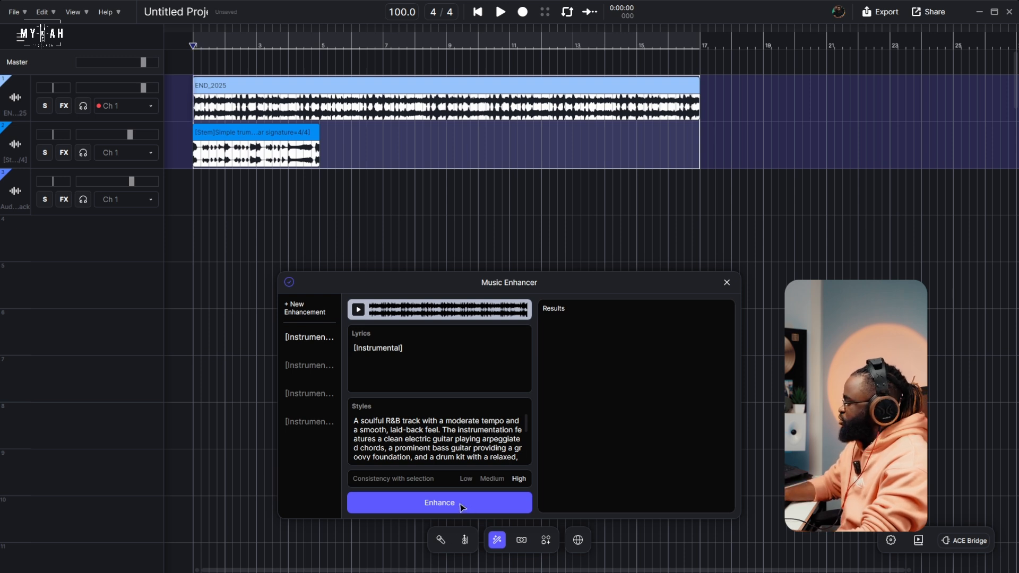